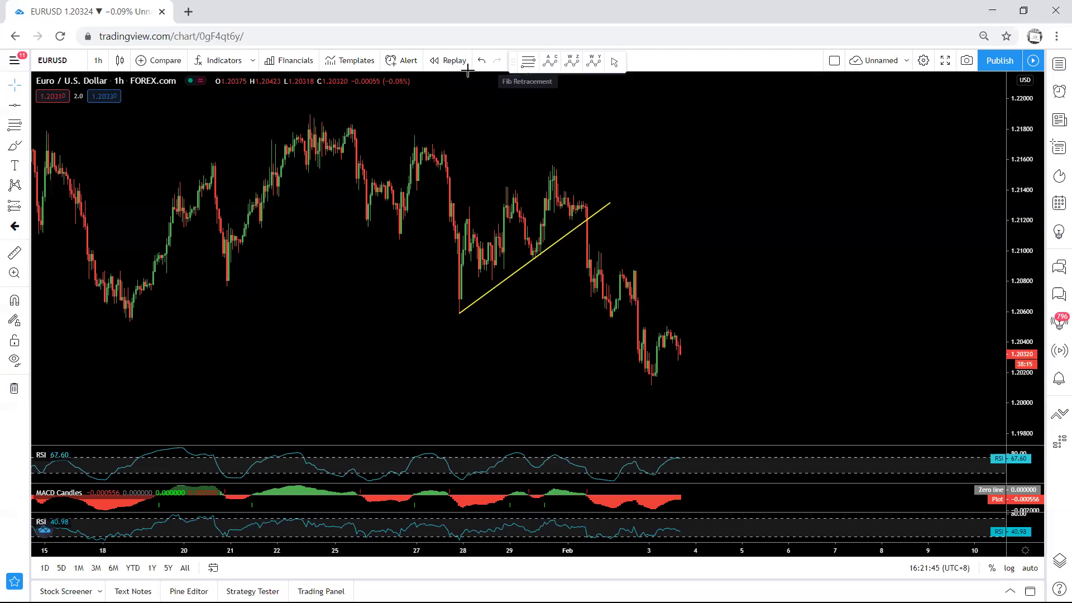
Underline the low near 18 January on the hourly chart, circle the latest swing with an arrow pointing to it, and clear the ink
{"action": "left_click_drag", "start_coordinate": [96, 315], "coordinate": [160, 318]}
{"action": "left_click_drag", "start_coordinate": [637, 347], "coordinate": [647, 369]}
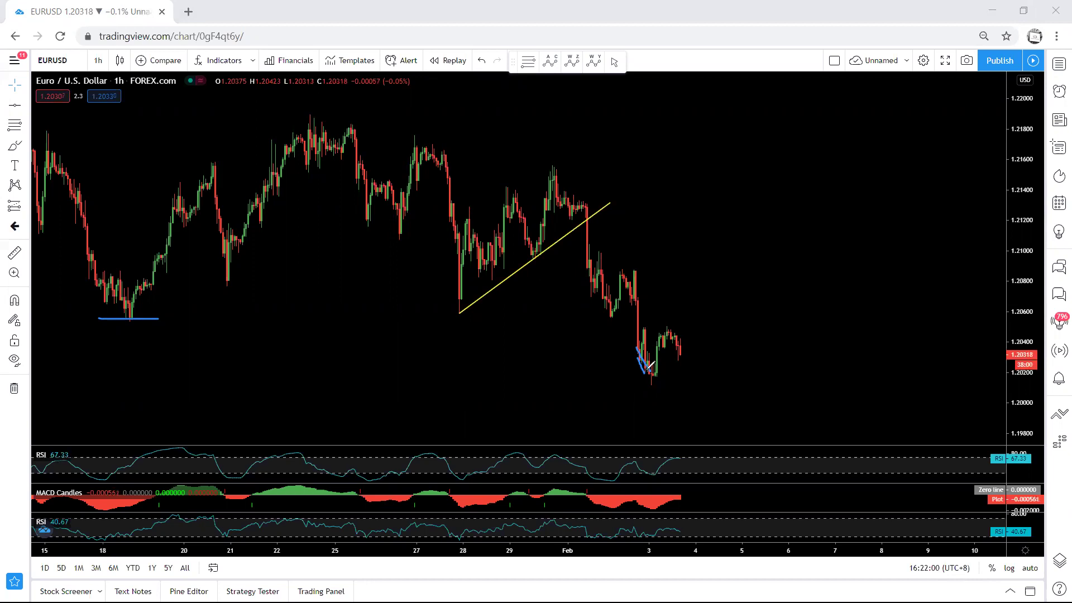
{"action": "mouse_move", "coordinate": [630, 384]}
{"action": "left_mouse_down"}
{"action": "mouse_move", "coordinate": [688, 323]}
{"action": "mouse_move", "coordinate": [631, 383]}
{"action": "mouse_move", "coordinate": [644, 385]}
{"action": "left_mouse_up"}
{"action": "mouse_move", "coordinate": [768, 328]}
{"action": "left_mouse_down"}
{"action": "mouse_move", "coordinate": [678, 344]}
{"action": "mouse_move", "coordinate": [684, 364]}
{"action": "left_mouse_up"}
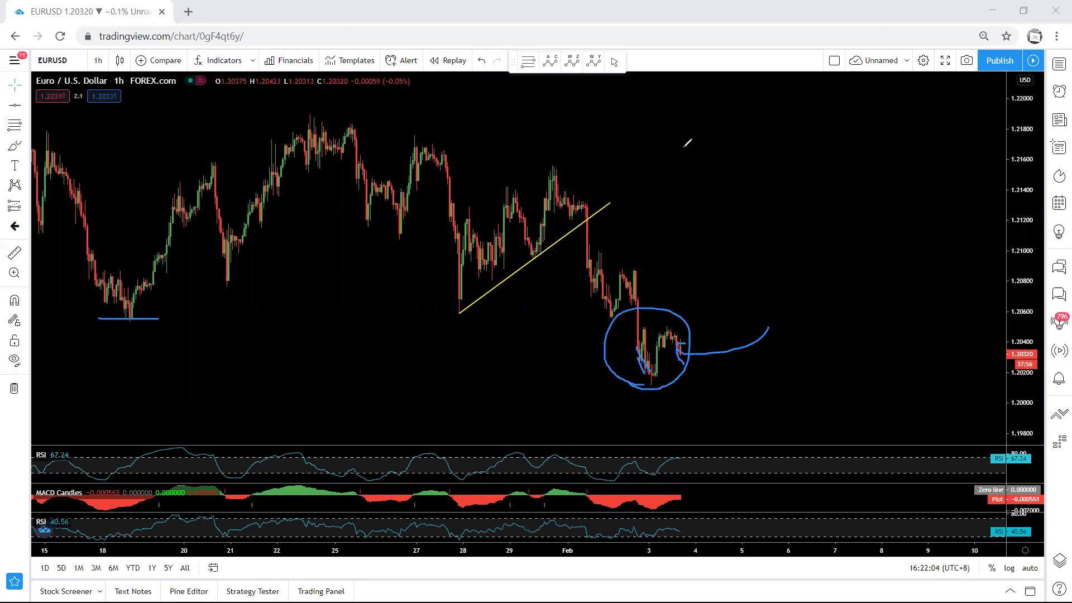
{"action": "key", "text": "Escape"}
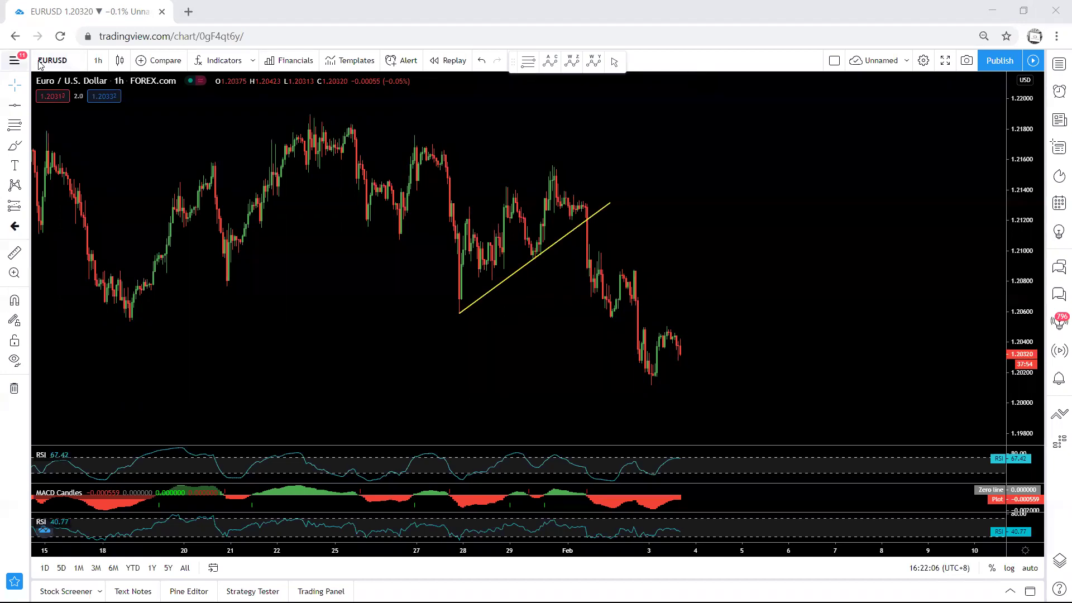
Switch EURUSD to the daily timeframe and sketch a projected dip, a rally to the yellow 1.25592 line and a sell-off
{"action": "left_click", "coordinate": [98, 61]}
{"action": "left_click", "coordinate": [125, 341]}
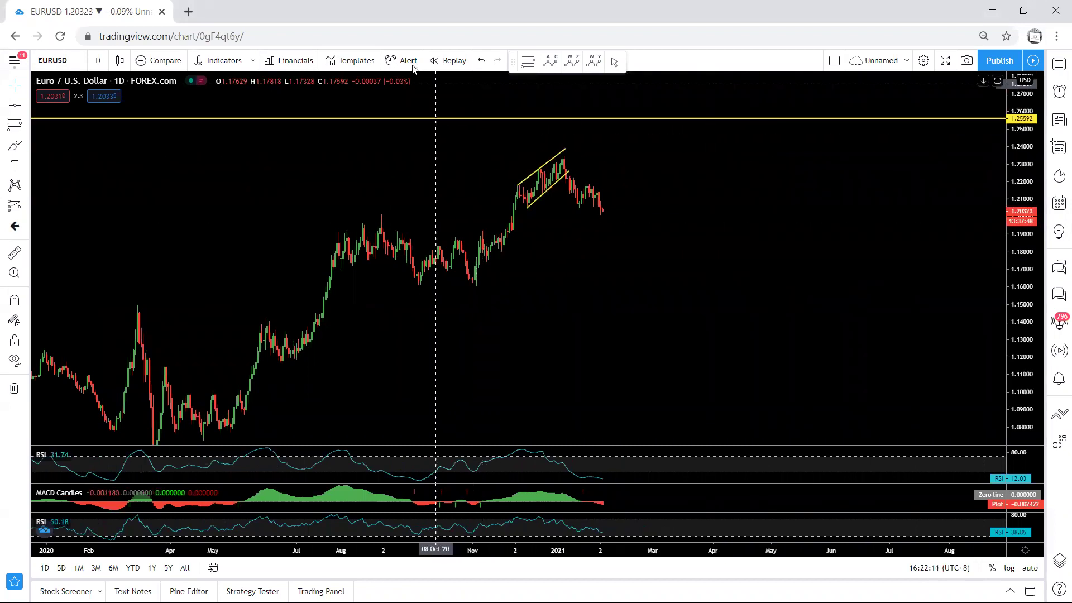
{"action": "mouse_move", "coordinate": [560, 164]}
{"action": "left_mouse_down"}
{"action": "mouse_move", "coordinate": [619, 229]}
{"action": "mouse_move", "coordinate": [695, 119]}
{"action": "mouse_move", "coordinate": [689, 140]}
{"action": "left_mouse_up"}
{"action": "mouse_move", "coordinate": [692, 116]}
{"action": "left_mouse_down"}
{"action": "mouse_move", "coordinate": [784, 357]}
{"action": "mouse_move", "coordinate": [743, 325]}
{"action": "left_mouse_up"}
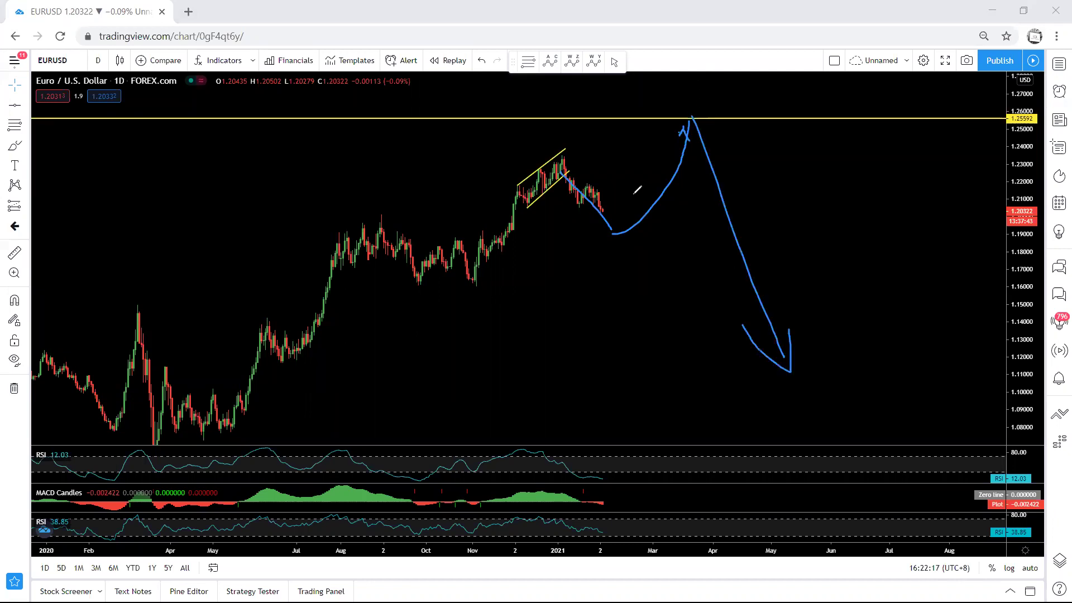
{"action": "left_click_drag", "start_coordinate": [595, 194], "coordinate": [611, 222]}
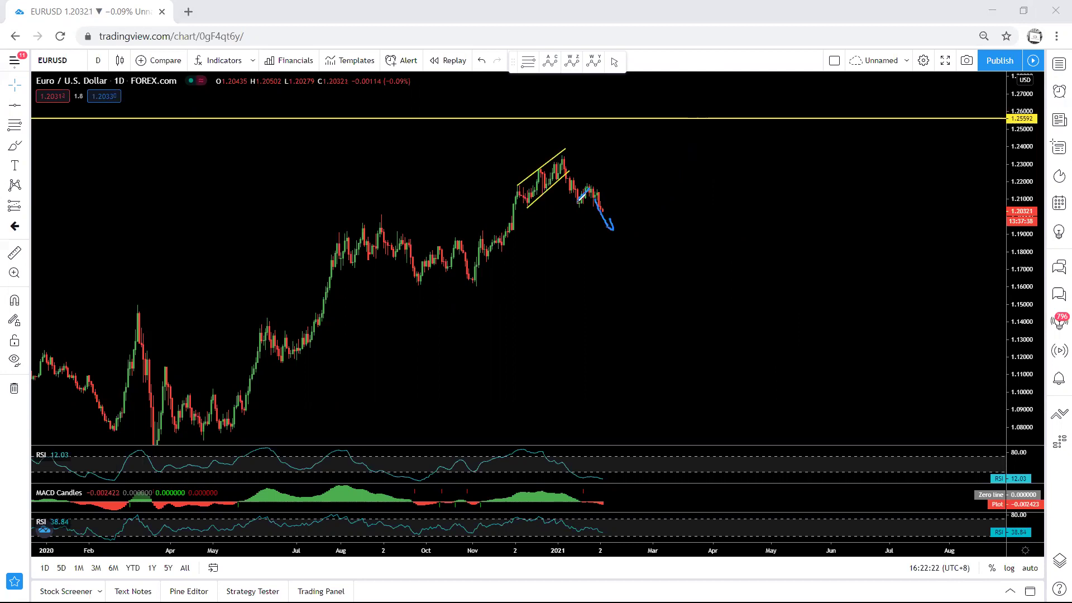
{"action": "left_click_drag", "start_coordinate": [610, 201], "coordinate": [597, 213]}
Switch the chart to the four-hour timeframe and enlarge the price scale around the yellow channel and the recent decline
{"action": "left_click", "coordinate": [98, 60]}
{"action": "left_click", "coordinate": [150, 300]}
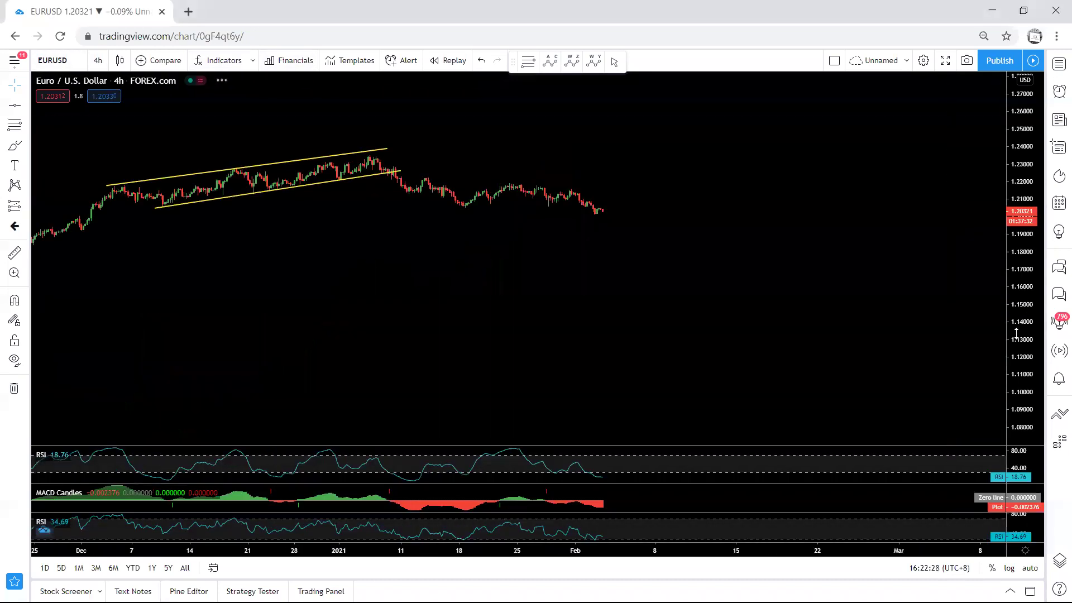
{"action": "left_click_drag", "start_coordinate": [687, 270], "coordinate": [708, 305]}
{"action": "left_click_drag", "start_coordinate": [1017, 216], "coordinate": [1017, 244]}
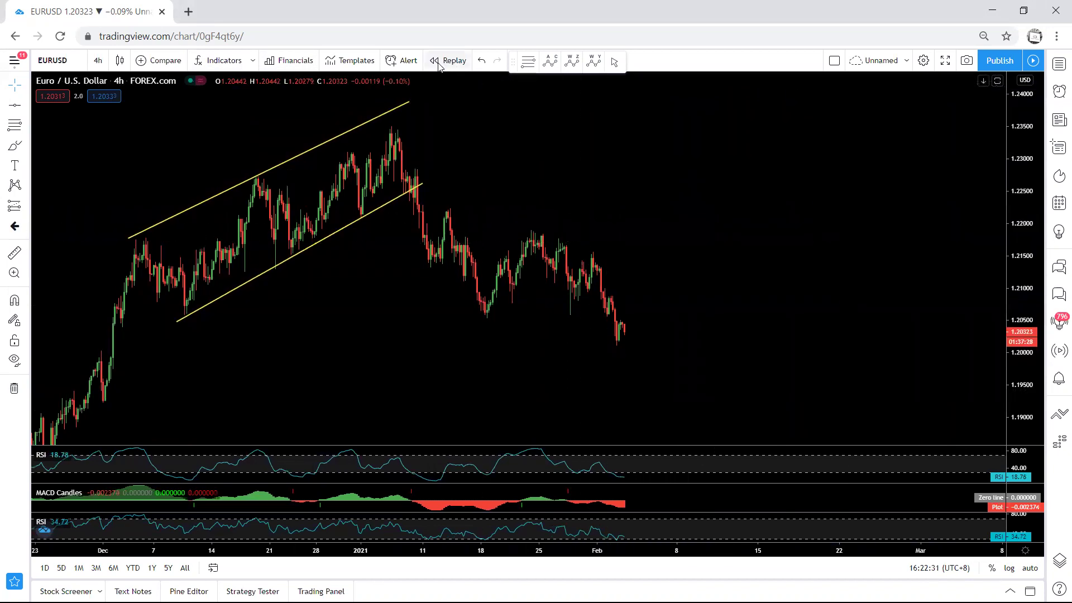
Circle the rebound between 18 and 25 January, sketch a down arrow and a zigzag recovery from the latest low, and clear the ink
{"action": "mouse_move", "coordinate": [605, 299]}
{"action": "left_mouse_down"}
{"action": "mouse_move", "coordinate": [646, 340]}
{"action": "mouse_move", "coordinate": [634, 353]}
{"action": "left_mouse_up"}
{"action": "mouse_move", "coordinate": [539, 229]}
{"action": "left_mouse_down"}
{"action": "mouse_move", "coordinate": [486, 274]}
{"action": "mouse_move", "coordinate": [530, 291]}
{"action": "mouse_move", "coordinate": [545, 224]}
{"action": "mouse_move", "coordinate": [531, 228]}
{"action": "left_mouse_up"}
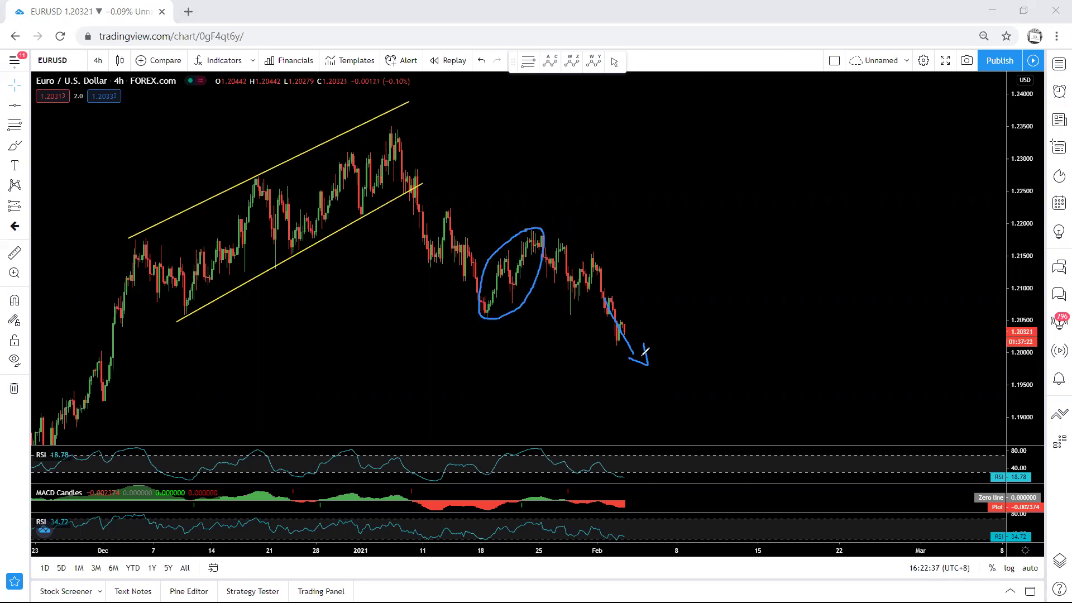
{"action": "mouse_move", "coordinate": [620, 353]}
{"action": "left_mouse_down"}
{"action": "mouse_move", "coordinate": [675, 330]}
{"action": "mouse_move", "coordinate": [681, 291]}
{"action": "mouse_move", "coordinate": [707, 298]}
{"action": "mouse_move", "coordinate": [695, 286]}
{"action": "left_mouse_up"}
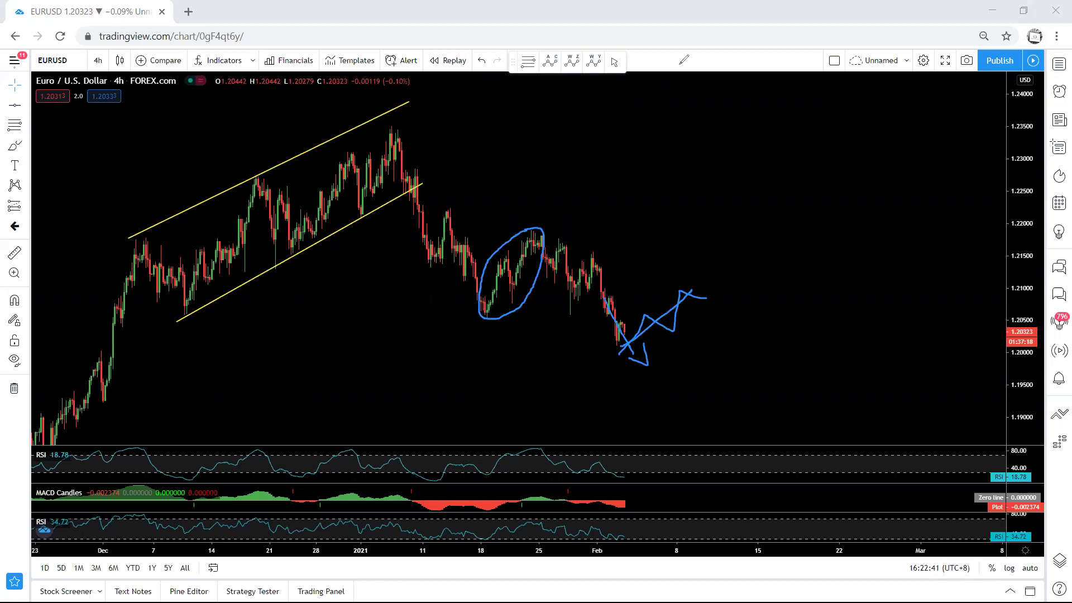
{"action": "left_click", "coordinate": [695, 57]}
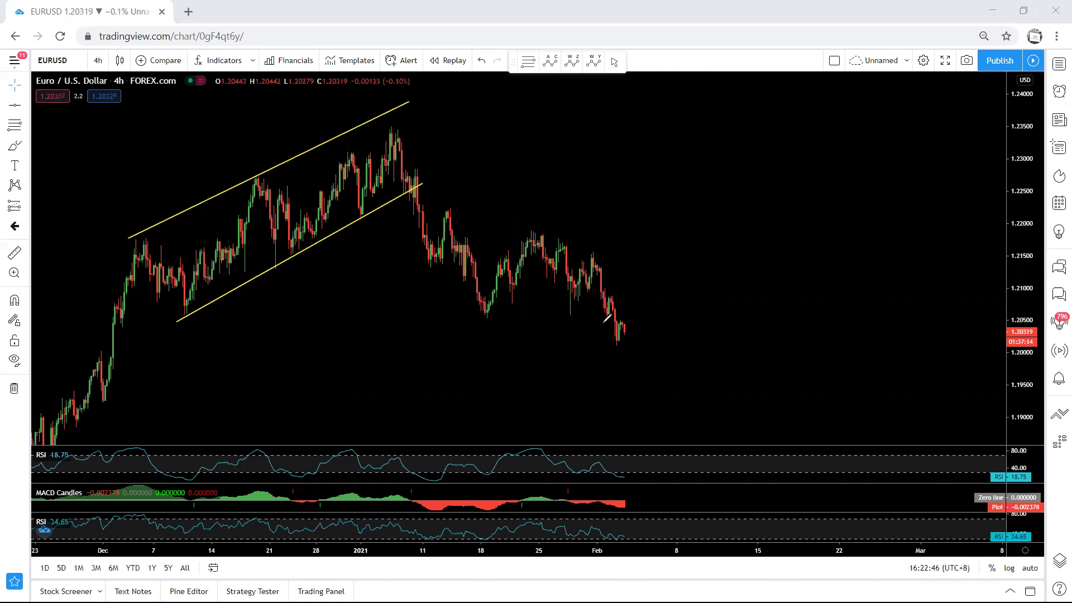
Circle the latest four-hour bounce, draw an arrow falling from it, and mark the recent decline with further freehand strokes
{"action": "mouse_move", "coordinate": [618, 329]}
{"action": "left_mouse_down"}
{"action": "mouse_move", "coordinate": [622, 343]}
{"action": "mouse_move", "coordinate": [639, 314]}
{"action": "mouse_move", "coordinate": [617, 334]}
{"action": "mouse_move", "coordinate": [658, 373]}
{"action": "mouse_move", "coordinate": [658, 358]}
{"action": "left_mouse_up"}
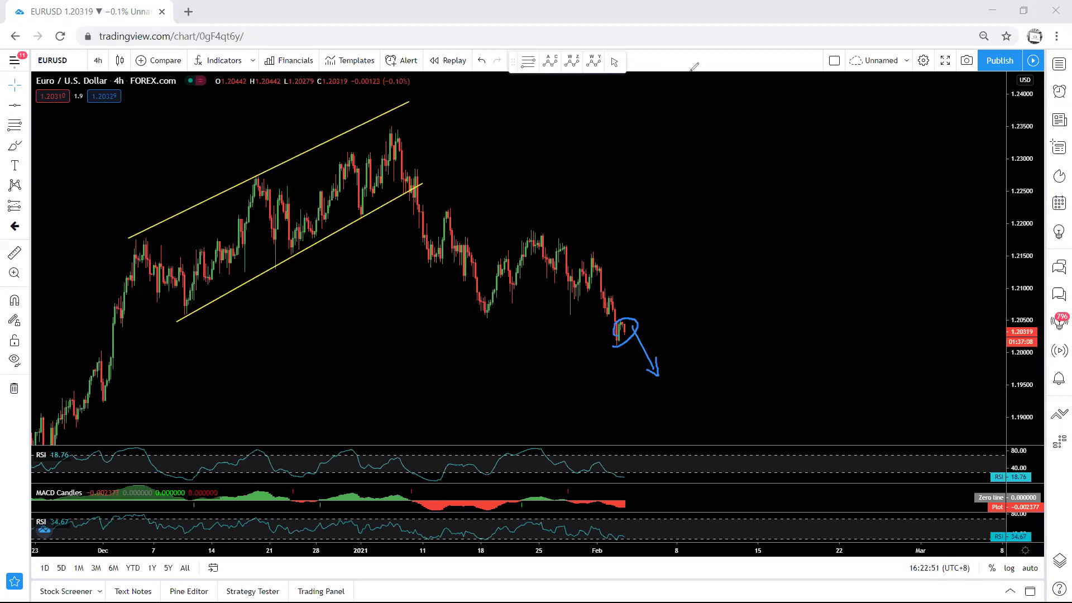
{"action": "mouse_move", "coordinate": [559, 250]}
{"action": "left_mouse_down"}
{"action": "mouse_move", "coordinate": [646, 357]}
{"action": "mouse_move", "coordinate": [672, 342]}
{"action": "mouse_move", "coordinate": [695, 264]}
{"action": "left_mouse_up"}
{"action": "left_click_drag", "start_coordinate": [544, 231], "coordinate": [562, 238]}
{"action": "left_click_drag", "start_coordinate": [663, 254], "coordinate": [671, 262]}
{"action": "left_click_drag", "start_coordinate": [491, 310], "coordinate": [632, 366]}
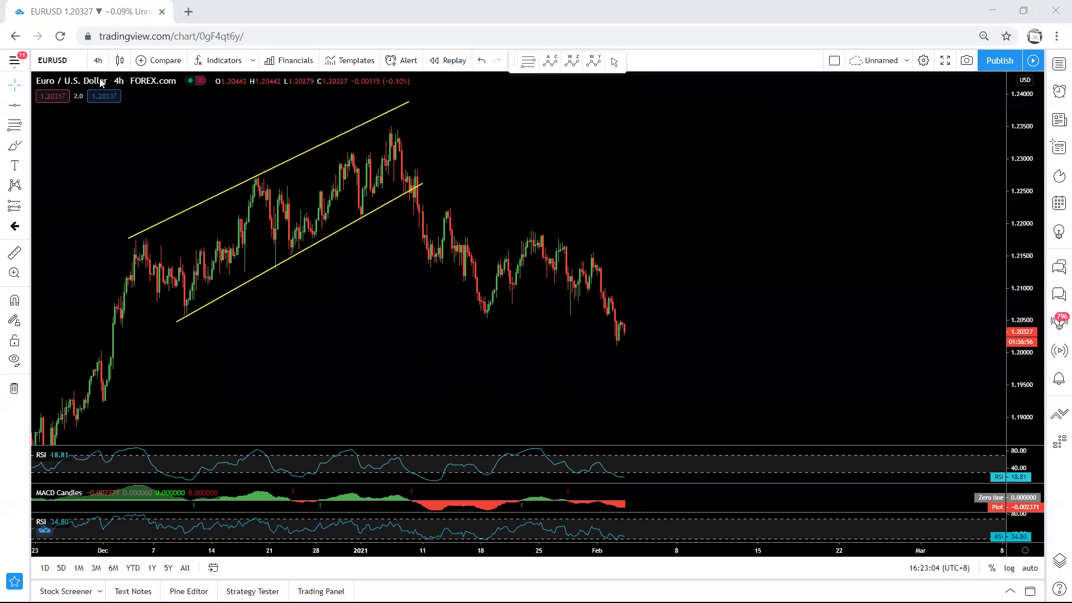
Return the chart to the one-hour timeframe and enlarge the price scale around the late-January trendline and the latest candles
{"action": "left_click", "coordinate": [98, 61]}
{"action": "left_click", "coordinate": [124, 247]}
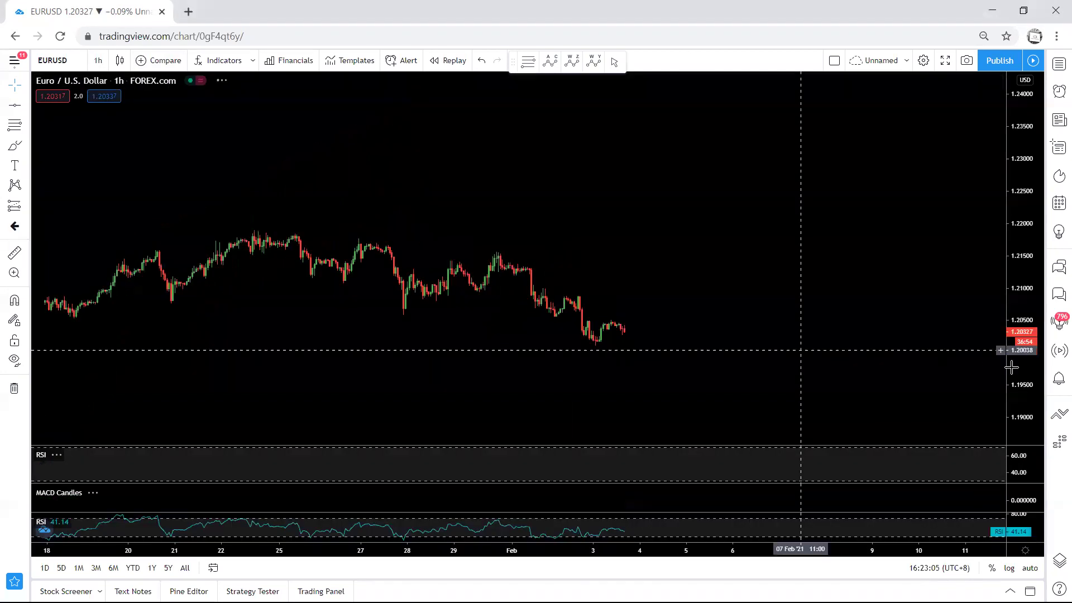
{"action": "left_click_drag", "start_coordinate": [1017, 369], "coordinate": [1018, 378]}
{"action": "left_click_drag", "start_coordinate": [750, 376], "coordinate": [807, 360]}
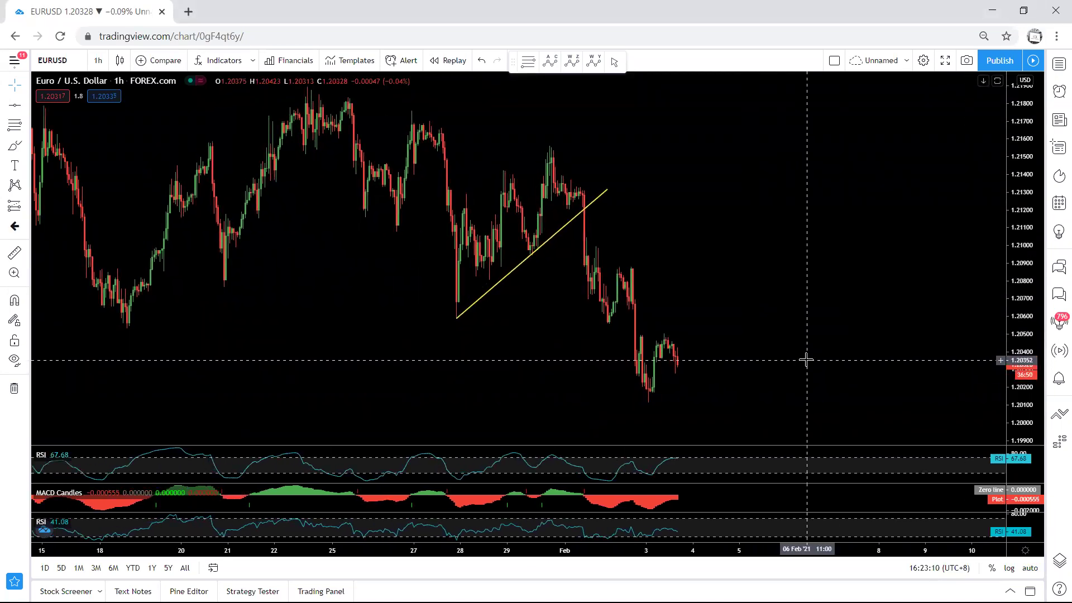
{"action": "mouse_move", "coordinate": [807, 360]}
{"action": "left_mouse_down"}
{"action": "mouse_move", "coordinate": [809, 371]}
{"action": "mouse_move", "coordinate": [809, 361]}
{"action": "left_mouse_up"}
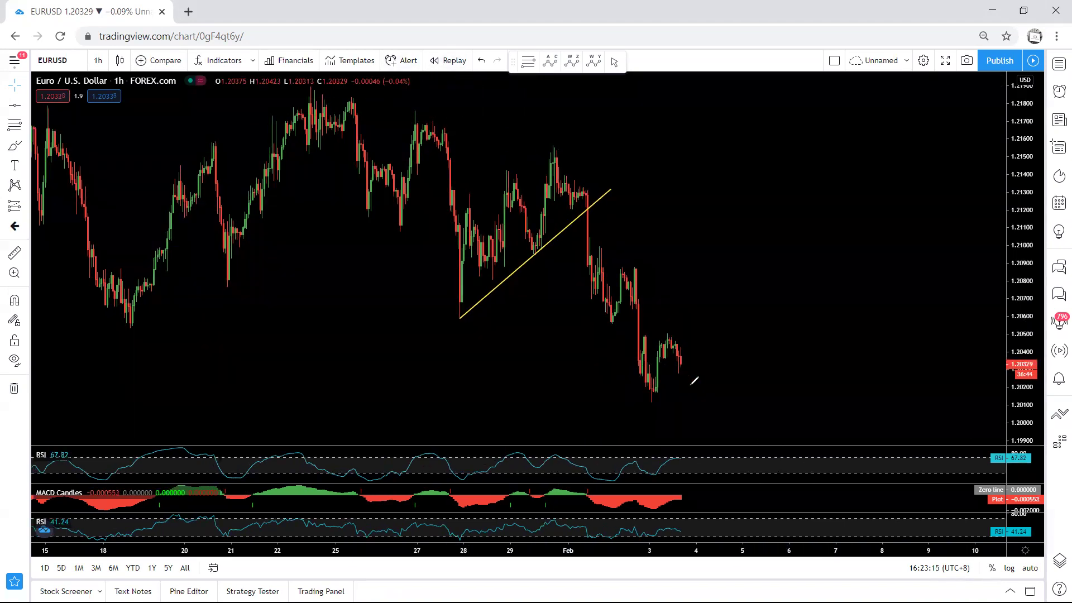
Sketch a rising channel with a zigzag price path after the latest low, and clear the ink
{"action": "mouse_move", "coordinate": [670, 342]}
{"action": "left_mouse_down"}
{"action": "mouse_move", "coordinate": [707, 369]}
{"action": "mouse_move", "coordinate": [713, 330]}
{"action": "mouse_move", "coordinate": [740, 364]}
{"action": "mouse_move", "coordinate": [704, 319]}
{"action": "left_mouse_up"}
{"action": "left_click_drag", "start_coordinate": [740, 365], "coordinate": [664, 394]}
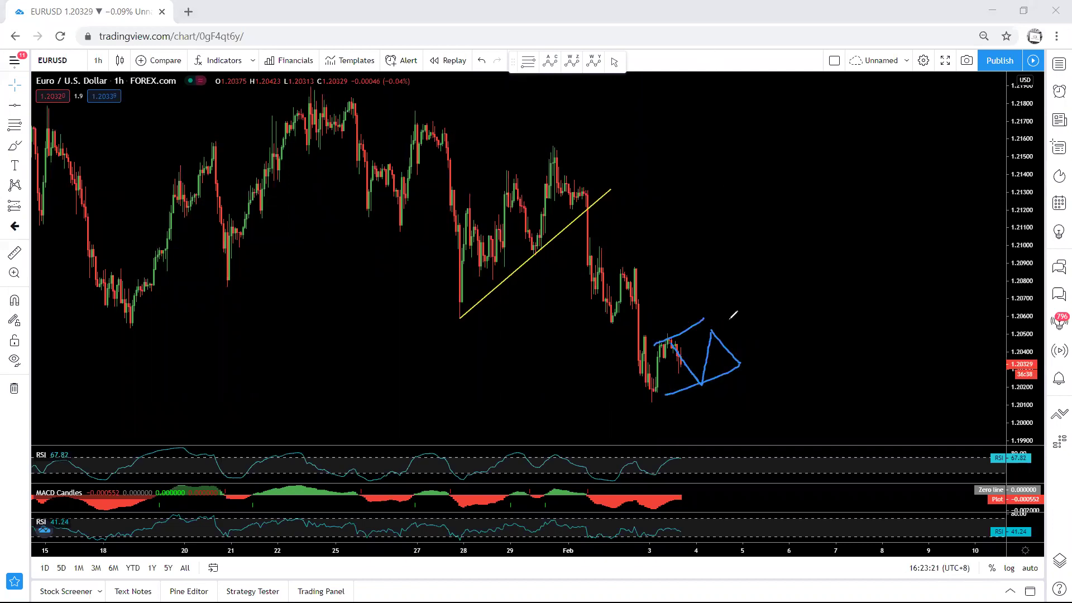
{"action": "left_click", "coordinate": [683, 64]}
Sketch a narrow range with a dip, a rebound and a steep sell-off below 1.20000, and undo these strokes
{"action": "mouse_move", "coordinate": [675, 339]}
{"action": "left_mouse_down"}
{"action": "mouse_move", "coordinate": [692, 378]}
{"action": "mouse_move", "coordinate": [712, 322]}
{"action": "mouse_move", "coordinate": [671, 333]}
{"action": "left_mouse_up"}
{"action": "left_click_drag", "start_coordinate": [659, 392], "coordinate": [687, 383]}
{"action": "left_click_drag", "start_coordinate": [711, 326], "coordinate": [762, 426]}
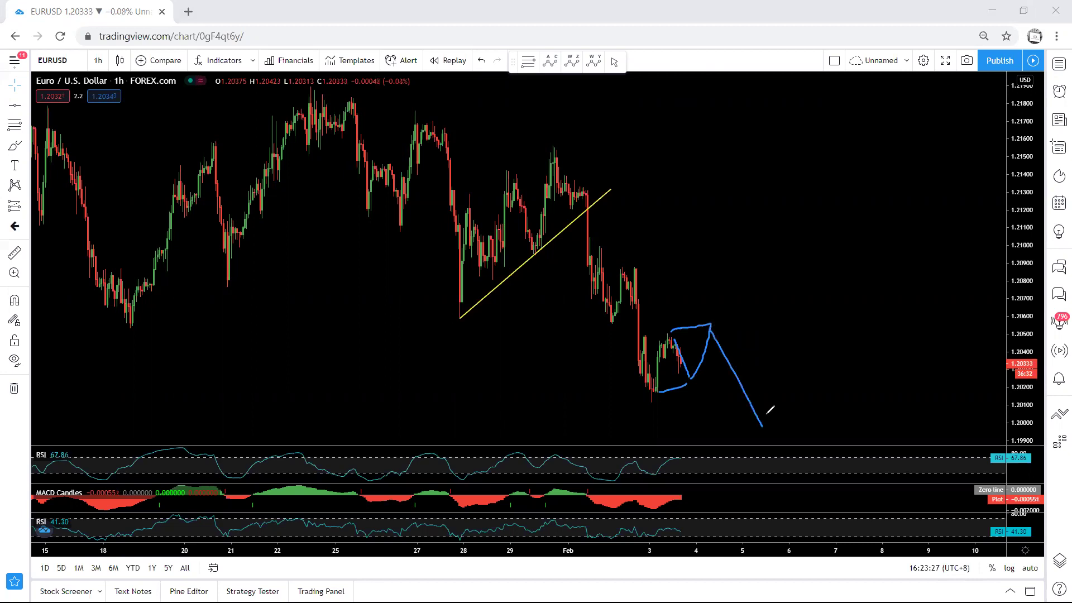
{"action": "key", "text": "ctrl+z"}
{"action": "key", "text": "ctrl+z"}
{"action": "key", "text": "ctrl+z"}
{"action": "key", "text": "ctrl+z"}
Try a down arrow from the latest swing high and an outline around the 18 to 25 January rally, undoing both
{"action": "mouse_move", "coordinate": [671, 341]}
{"action": "left_mouse_down"}
{"action": "mouse_move", "coordinate": [691, 414]}
{"action": "mouse_move", "coordinate": [681, 425]}
{"action": "left_mouse_up"}
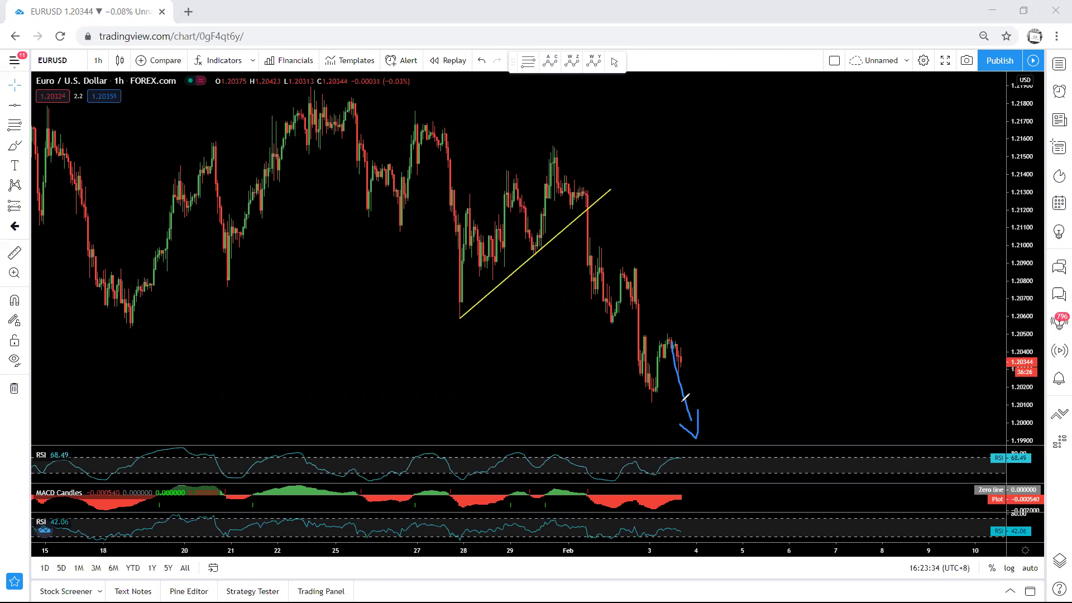
{"action": "key", "text": "ctrl+z"}
{"action": "key", "text": "ctrl+z"}
{"action": "mouse_move", "coordinate": [103, 357]}
{"action": "left_mouse_down"}
{"action": "mouse_move", "coordinate": [289, 267]}
{"action": "mouse_move", "coordinate": [285, 87]}
{"action": "mouse_move", "coordinate": [126, 301]}
{"action": "mouse_move", "coordinate": [146, 324]}
{"action": "left_mouse_up"}
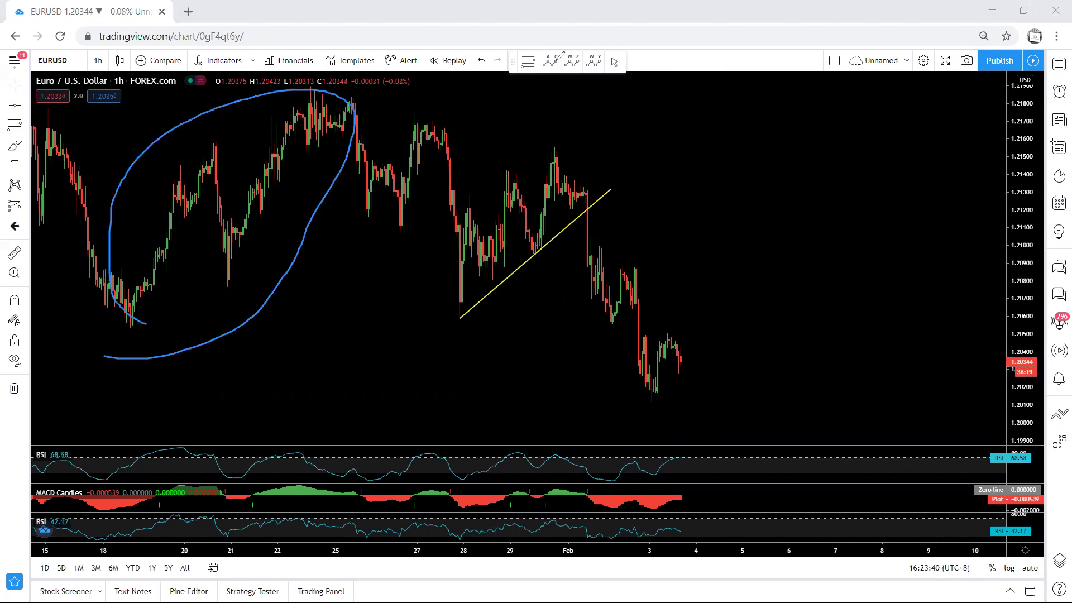
{"action": "key", "text": "ctrl+z"}
Outline the two small consolidations in the rise after 18 January, circle the latest bounce with an arrow, and clear the ink
{"action": "left_click_drag", "start_coordinate": [311, 262], "coordinate": [407, 274]}
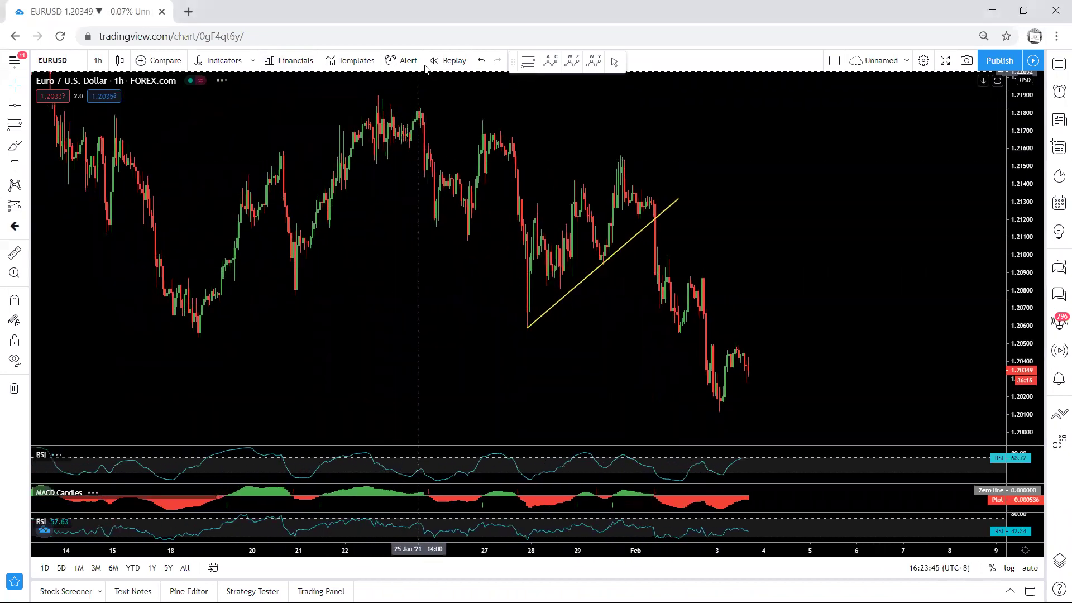
{"action": "mouse_move", "coordinate": [195, 332]}
{"action": "left_mouse_down"}
{"action": "mouse_move", "coordinate": [204, 294]}
{"action": "mouse_move", "coordinate": [221, 305]}
{"action": "mouse_move", "coordinate": [223, 260]}
{"action": "mouse_move", "coordinate": [239, 274]}
{"action": "mouse_move", "coordinate": [222, 276]}
{"action": "left_mouse_up"}
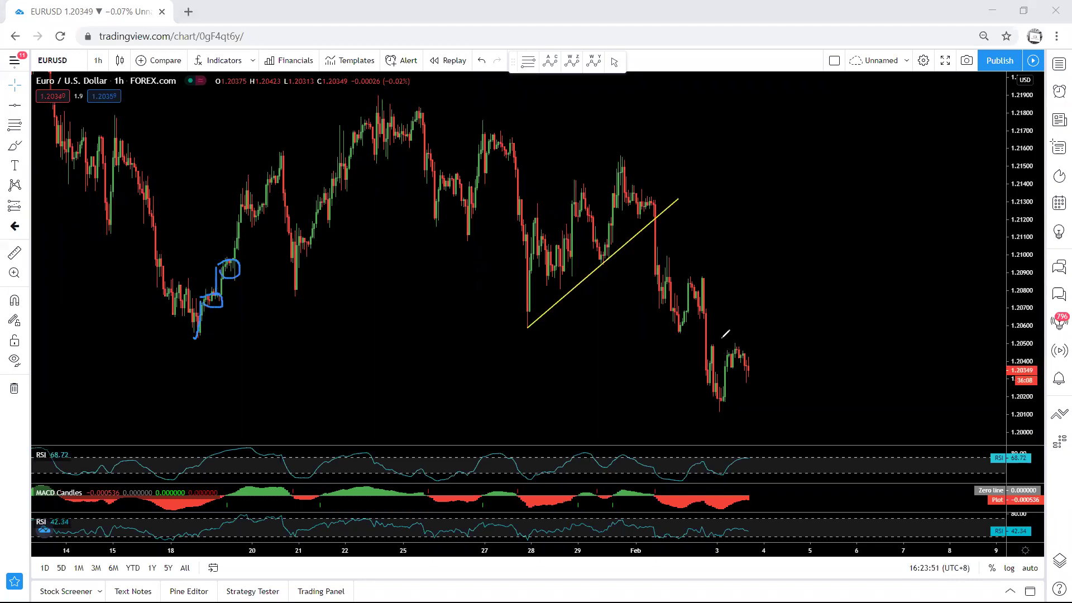
{"action": "mouse_move", "coordinate": [722, 356]}
{"action": "left_mouse_down"}
{"action": "mouse_move", "coordinate": [765, 360]}
{"action": "mouse_move", "coordinate": [744, 373]}
{"action": "mouse_move", "coordinate": [738, 350]}
{"action": "left_mouse_up"}
{"action": "left_click_drag", "start_coordinate": [809, 346], "coordinate": [775, 365]}
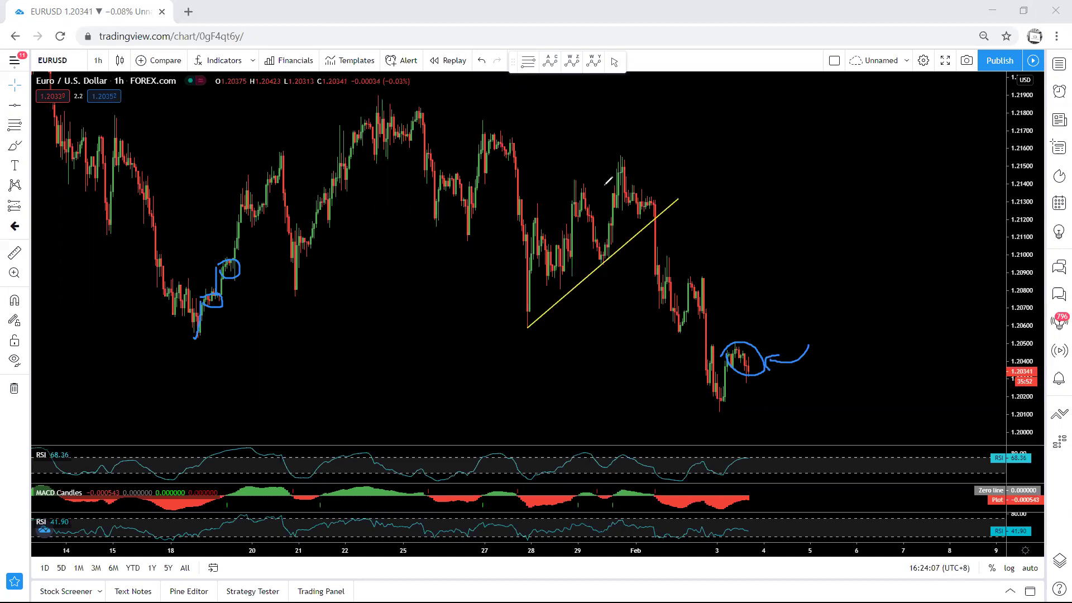
{"action": "left_click", "coordinate": [683, 65]}
Sketch a wide rising channel from the latest low with a zigzag inside and an arrow breaking downward, and clear the ink
{"action": "mouse_move", "coordinate": [721, 410]}
{"action": "left_mouse_down"}
{"action": "mouse_move", "coordinate": [736, 356]}
{"action": "mouse_move", "coordinate": [788, 324]}
{"action": "mouse_move", "coordinate": [827, 348]}
{"action": "mouse_move", "coordinate": [826, 311]}
{"action": "left_mouse_up"}
{"action": "left_click_drag", "start_coordinate": [748, 340], "coordinate": [821, 300]}
{"action": "left_click_drag", "start_coordinate": [823, 358], "coordinate": [702, 408]}
{"action": "mouse_move", "coordinate": [807, 318]}
{"action": "left_mouse_down"}
{"action": "mouse_move", "coordinate": [857, 405]}
{"action": "mouse_move", "coordinate": [845, 421]}
{"action": "left_mouse_up"}
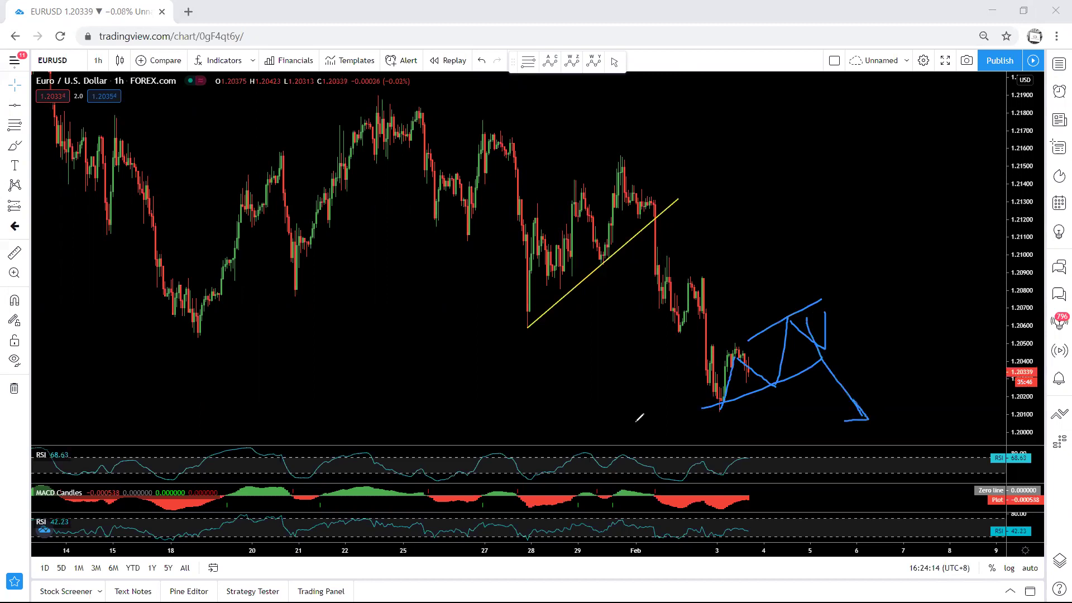
{"action": "left_click", "coordinate": [696, 70]}
Mark the low and first pauses of the January rise with curves, point an arrow at the latest bounce, and clear the ink
{"action": "mouse_move", "coordinate": [190, 331]}
{"action": "left_mouse_down"}
{"action": "mouse_move", "coordinate": [220, 329]}
{"action": "mouse_move", "coordinate": [191, 296]}
{"action": "mouse_move", "coordinate": [231, 296]}
{"action": "mouse_move", "coordinate": [208, 266]}
{"action": "left_mouse_up"}
{"action": "left_click_drag", "start_coordinate": [810, 311], "coordinate": [758, 357]}
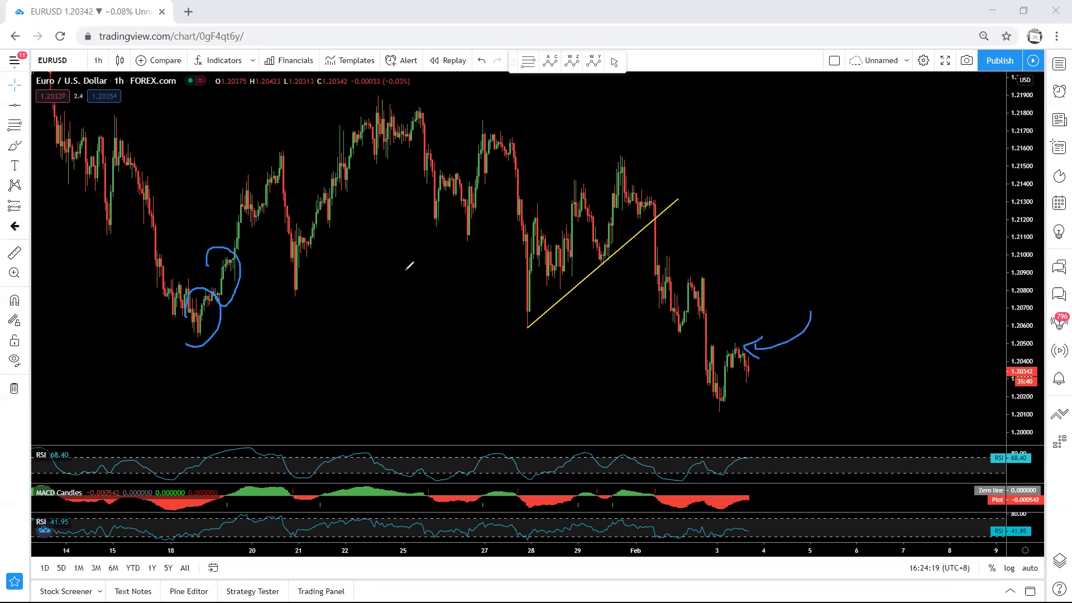
{"action": "left_click", "coordinate": [715, 69]}
Sketch a rise from the latest low with a small pullback and an up arrow, re-mark the latest candles, and clear the ink
{"action": "mouse_move", "coordinate": [721, 356]}
{"action": "left_mouse_down"}
{"action": "mouse_move", "coordinate": [747, 342]}
{"action": "mouse_move", "coordinate": [773, 363]}
{"action": "mouse_move", "coordinate": [743, 384]}
{"action": "mouse_move", "coordinate": [725, 360]}
{"action": "mouse_move", "coordinate": [729, 346]}
{"action": "mouse_move", "coordinate": [752, 368]}
{"action": "mouse_move", "coordinate": [725, 391]}
{"action": "mouse_move", "coordinate": [760, 301]}
{"action": "left_mouse_up"}
{"action": "left_click", "coordinate": [713, 64]}
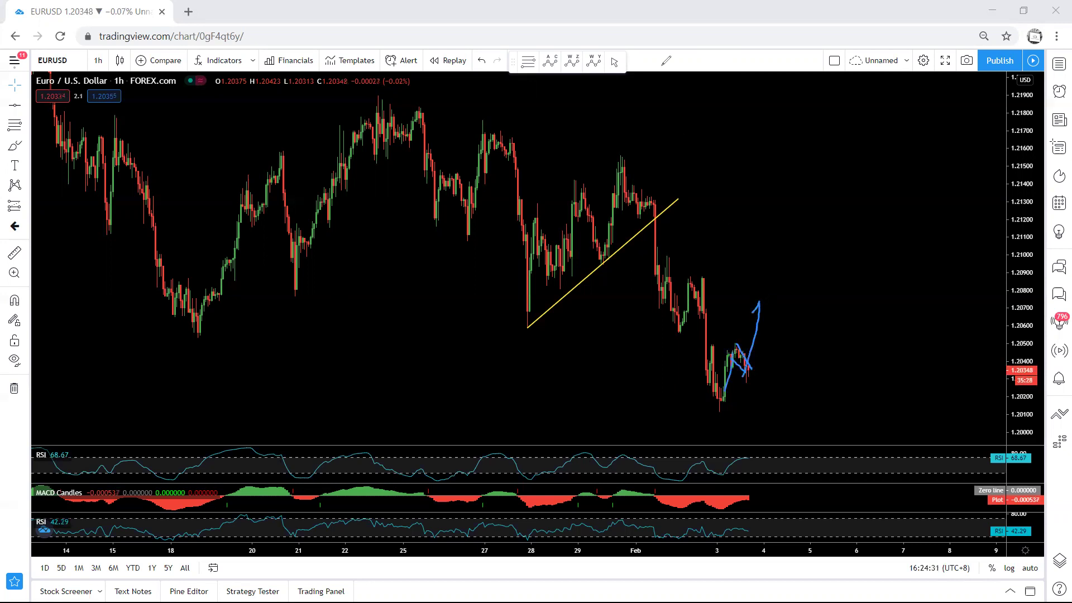
{"action": "left_click", "coordinate": [662, 65]}
{"action": "mouse_move", "coordinate": [735, 350]}
{"action": "left_mouse_down"}
{"action": "mouse_move", "coordinate": [758, 350]}
{"action": "mouse_move", "coordinate": [768, 377]}
{"action": "mouse_move", "coordinate": [754, 347]}
{"action": "mouse_move", "coordinate": [768, 381]}
{"action": "left_mouse_up"}
{"action": "left_click", "coordinate": [708, 75]}
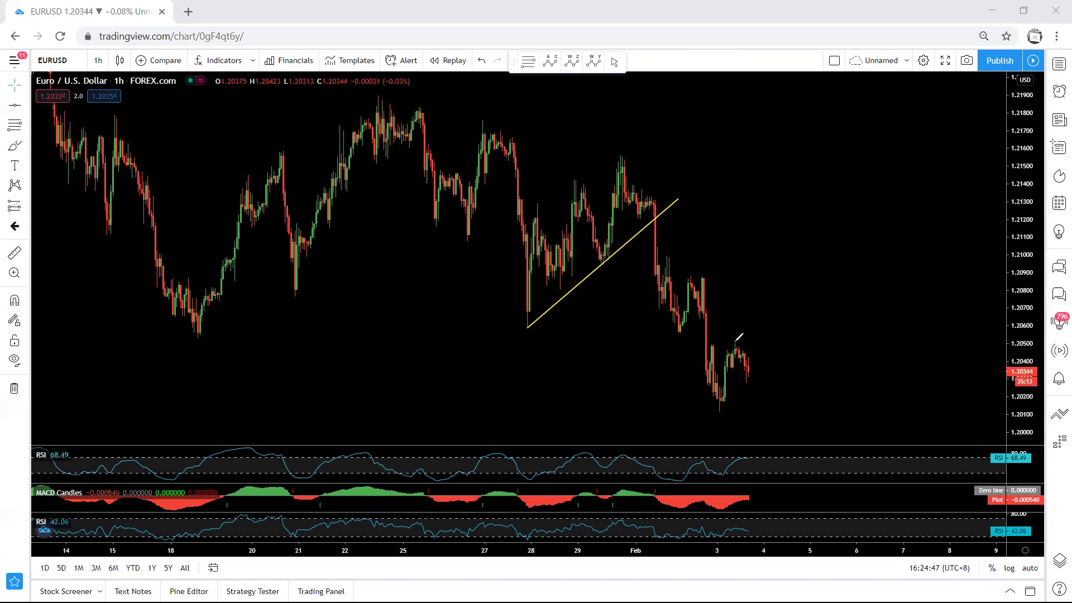
Sketch a dip and rebound from the latest swing high with curved resistance lines and a second drop, and clear the ink
{"action": "mouse_move", "coordinate": [729, 341]}
{"action": "left_mouse_down"}
{"action": "mouse_move", "coordinate": [848, 338]}
{"action": "mouse_move", "coordinate": [846, 353]}
{"action": "mouse_move", "coordinate": [758, 393]}
{"action": "mouse_move", "coordinate": [779, 323]}
{"action": "left_mouse_up"}
{"action": "left_click_drag", "start_coordinate": [786, 328], "coordinate": [812, 367]}
{"action": "left_click_drag", "start_coordinate": [812, 307], "coordinate": [722, 352]}
{"action": "left_click_drag", "start_coordinate": [824, 375], "coordinate": [737, 405]}
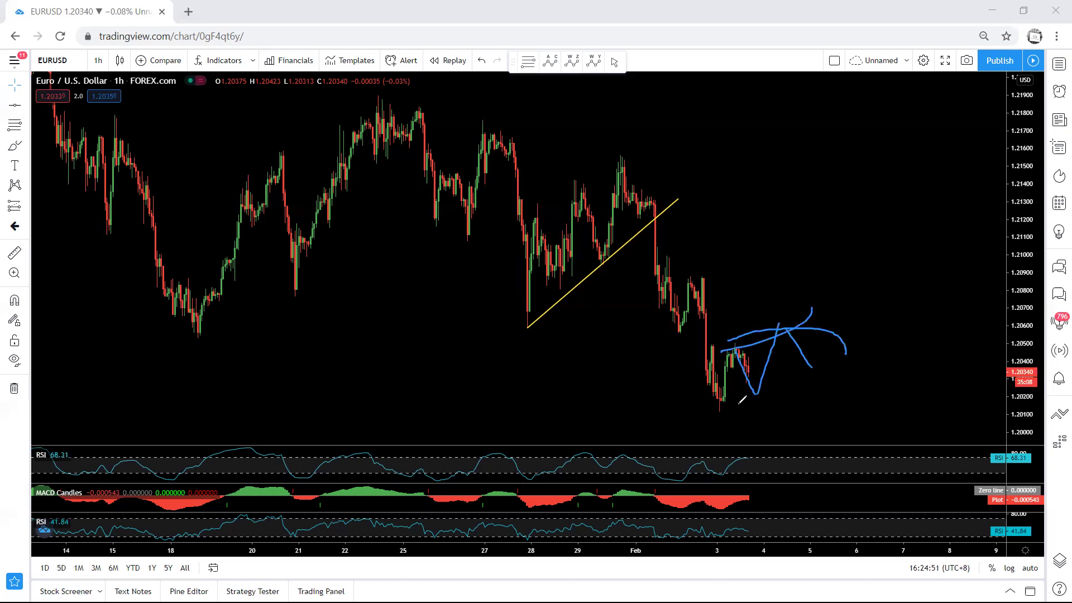
{"action": "key", "text": "ctrl+shift+6"}
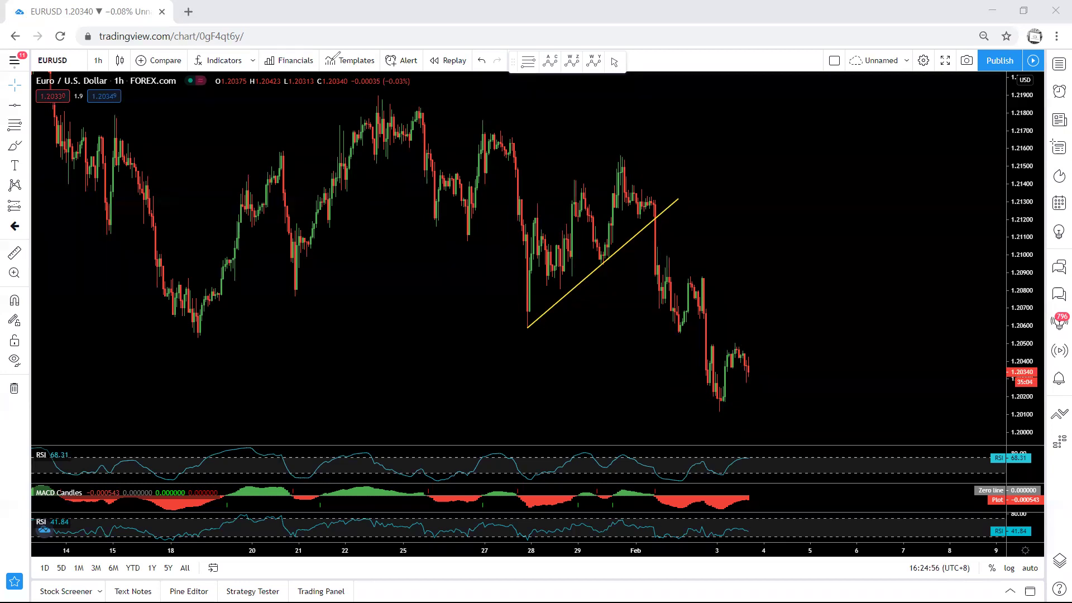